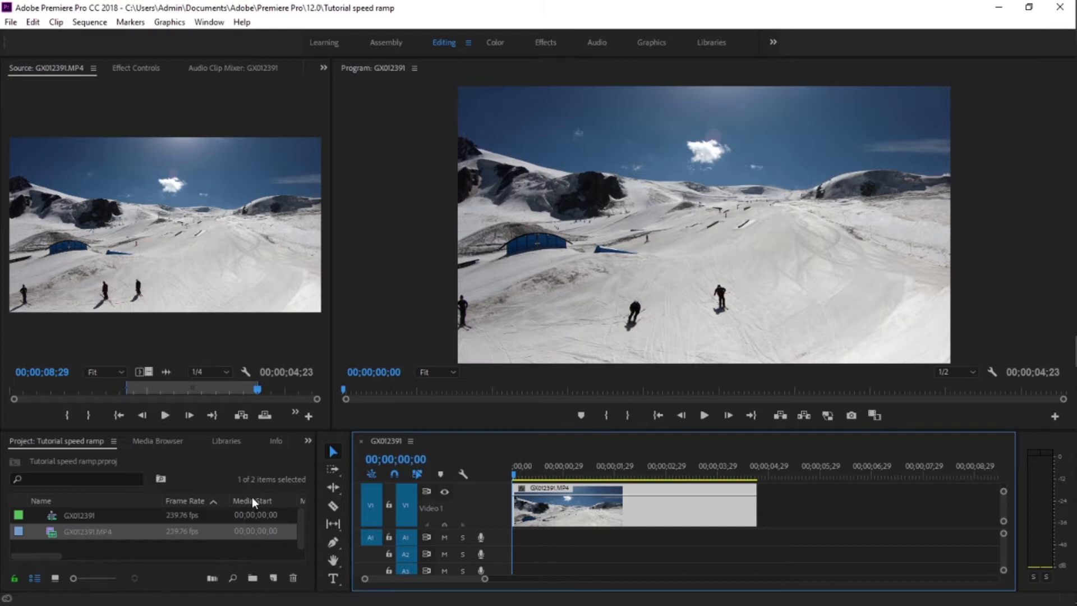
{"action": "left_click", "coordinate": [144, 542]}
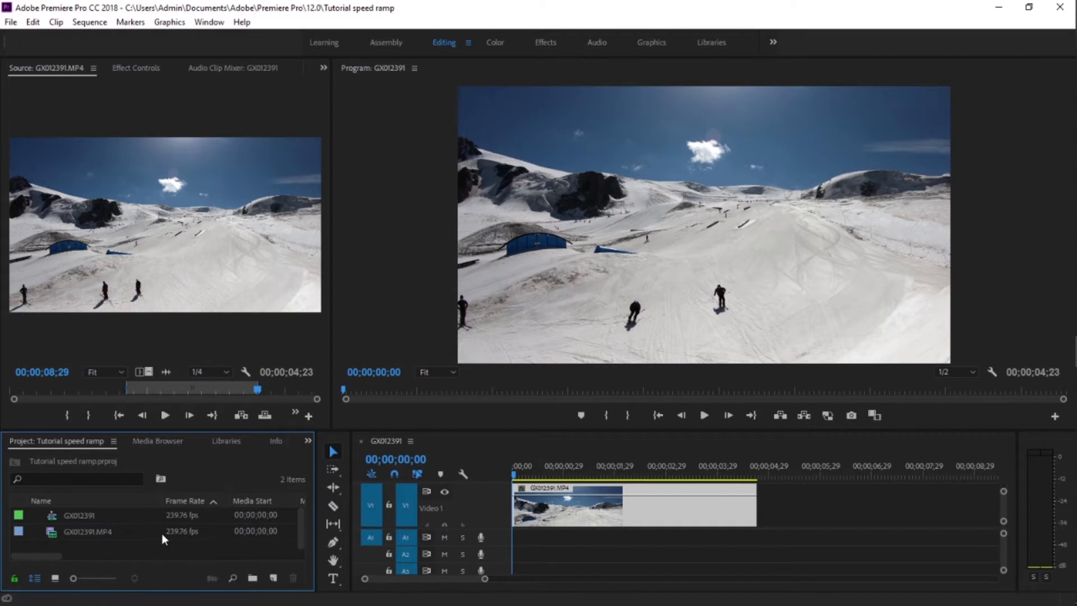
{"action": "left_click", "coordinate": [121, 533]}
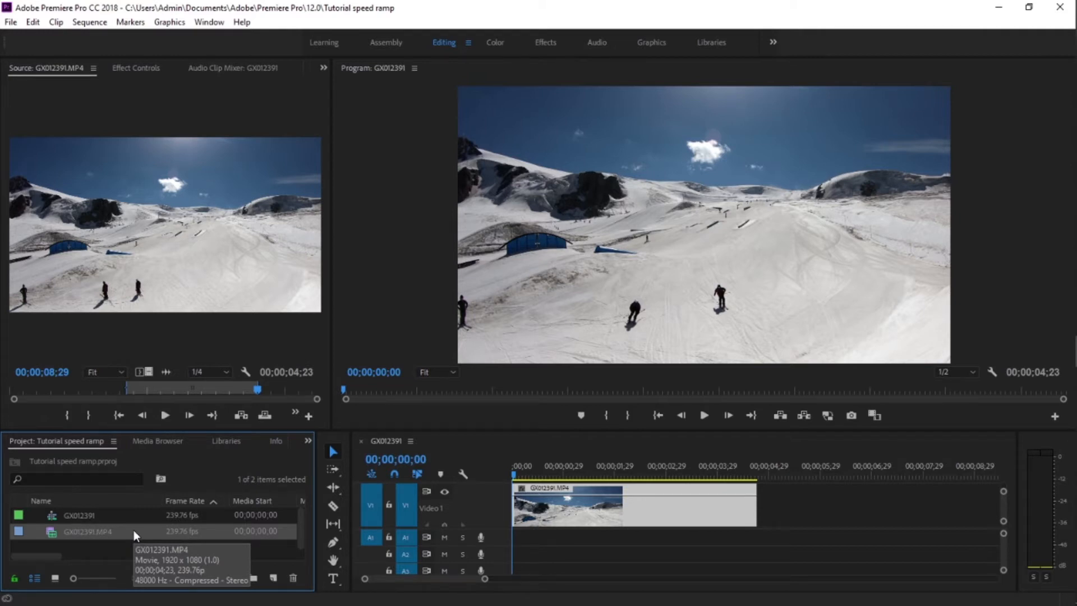
{"action": "left_click", "coordinate": [604, 510]}
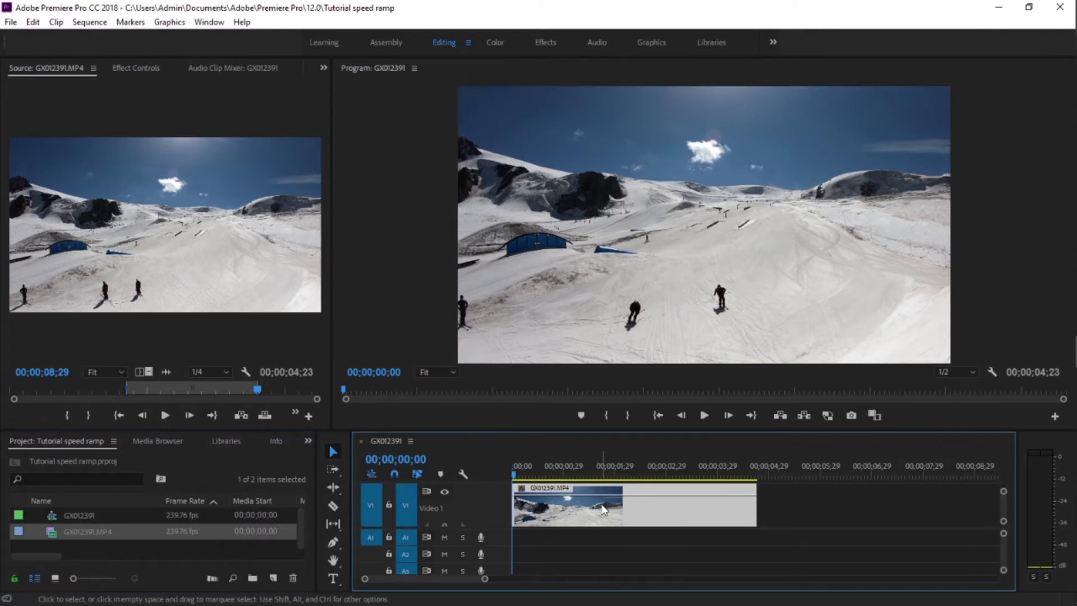
{"action": "left_click_drag", "start_coordinate": [515, 478], "coordinate": [570, 476]}
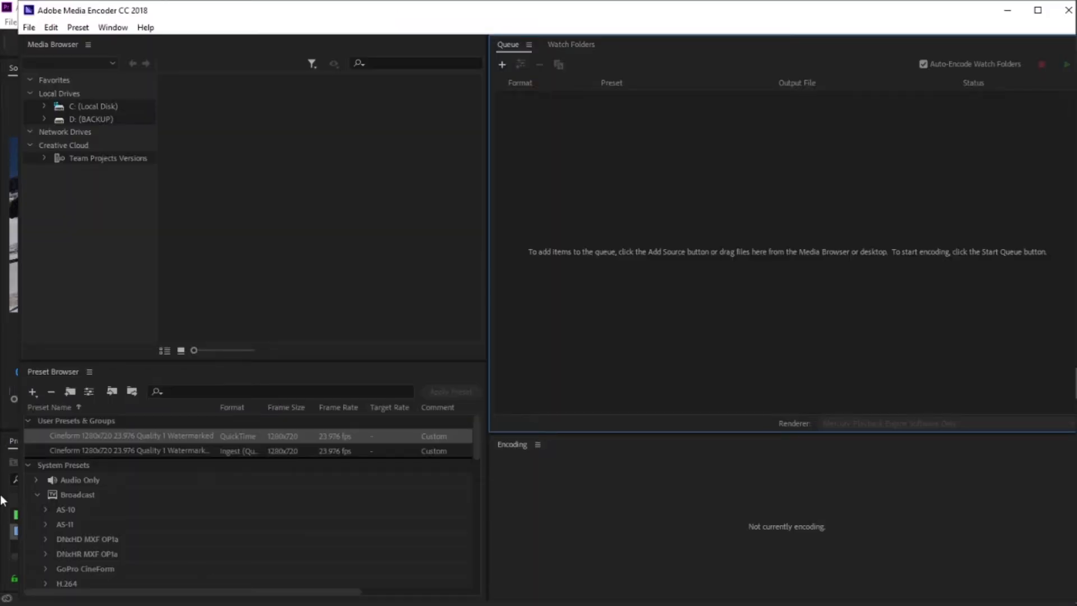
{"action": "left_click", "coordinate": [2, 500]}
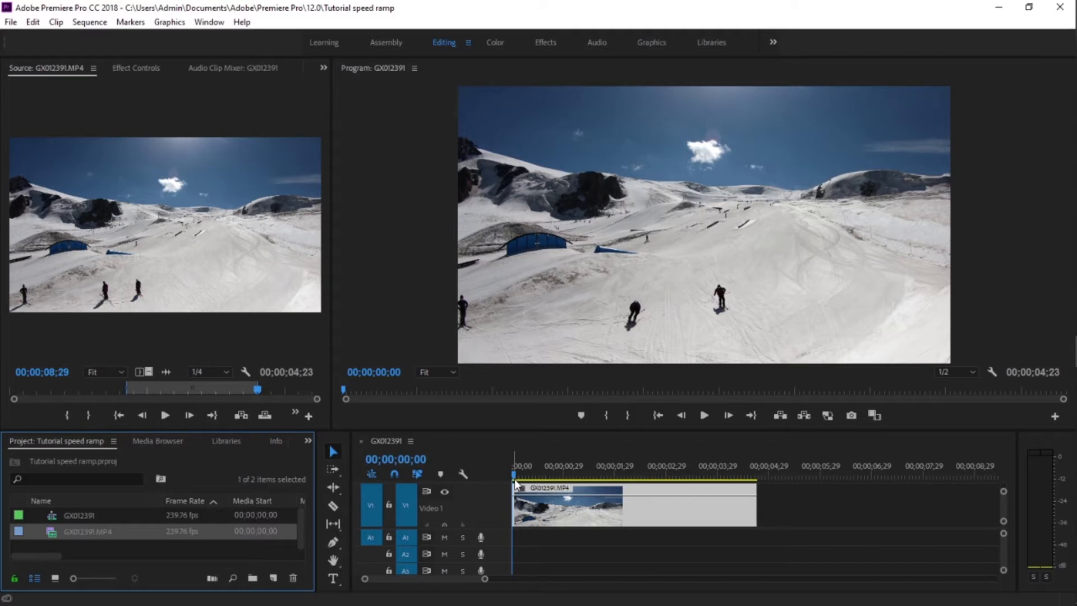
Step: Position the playhead at 00;00;01;08 and display the clip's Time Remapping speed keyframes on the timeline
{"action": "left_click_drag", "start_coordinate": [515, 477], "coordinate": [577, 476]}
{"action": "right_click", "coordinate": [578, 505]}
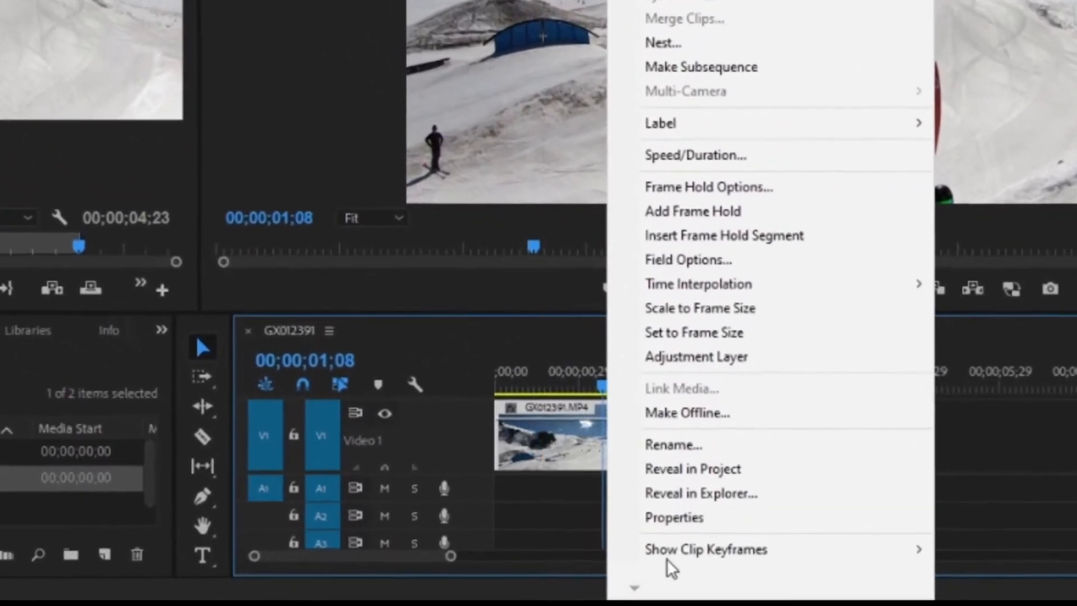
{"action": "mouse_move", "coordinate": [642, 559]}
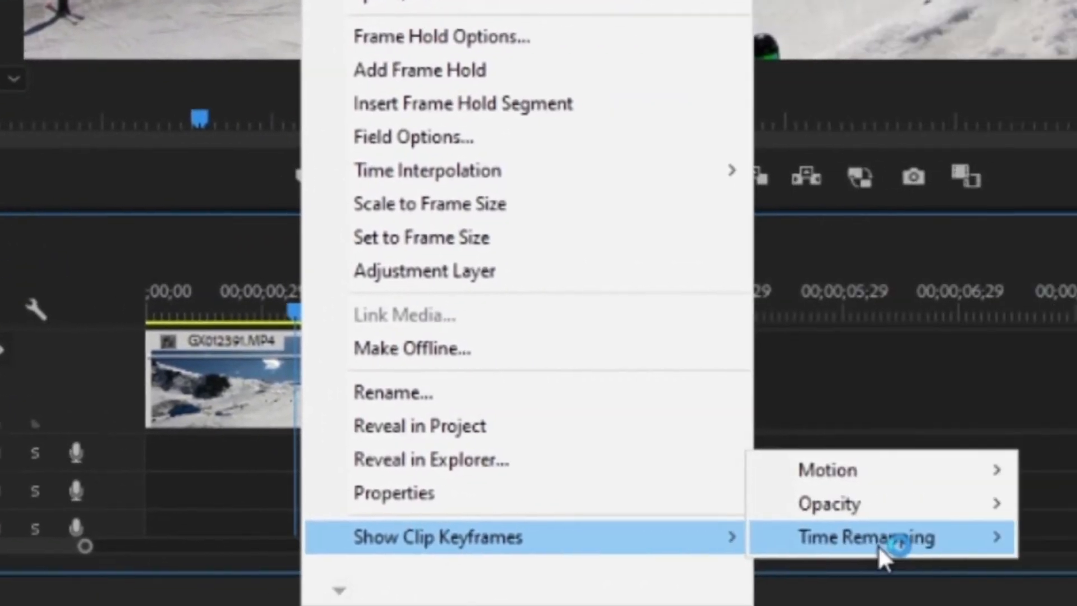
{"action": "mouse_move", "coordinate": [877, 544]}
{"action": "left_click", "coordinate": [836, 551]}
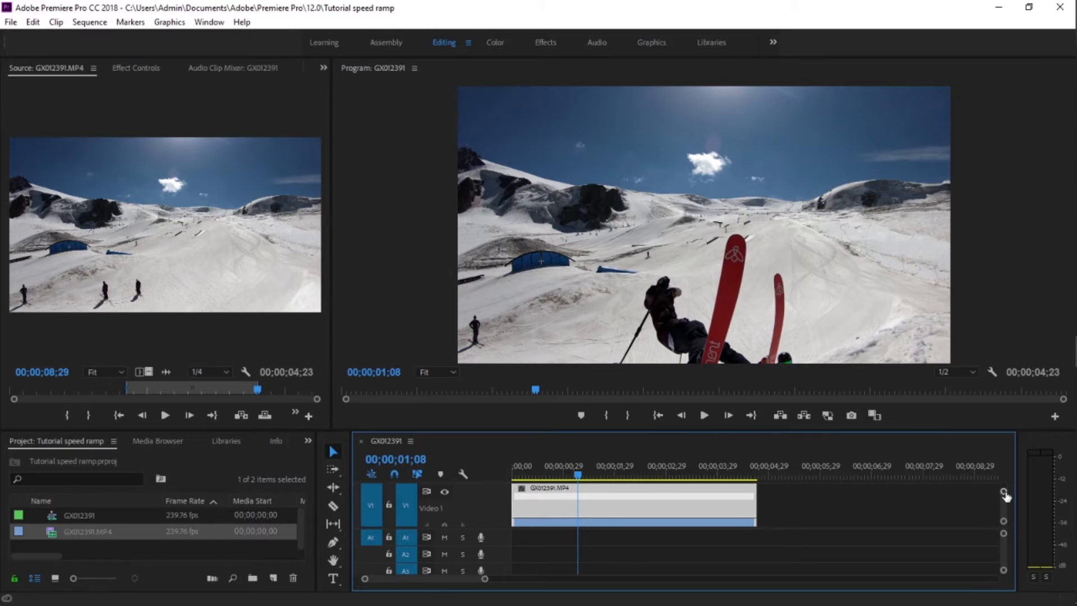
Step: Try raising the whole clip's playback speed to 132% and return it to 100%
{"action": "left_click_drag", "start_coordinate": [1004, 493], "coordinate": [1005, 498]}
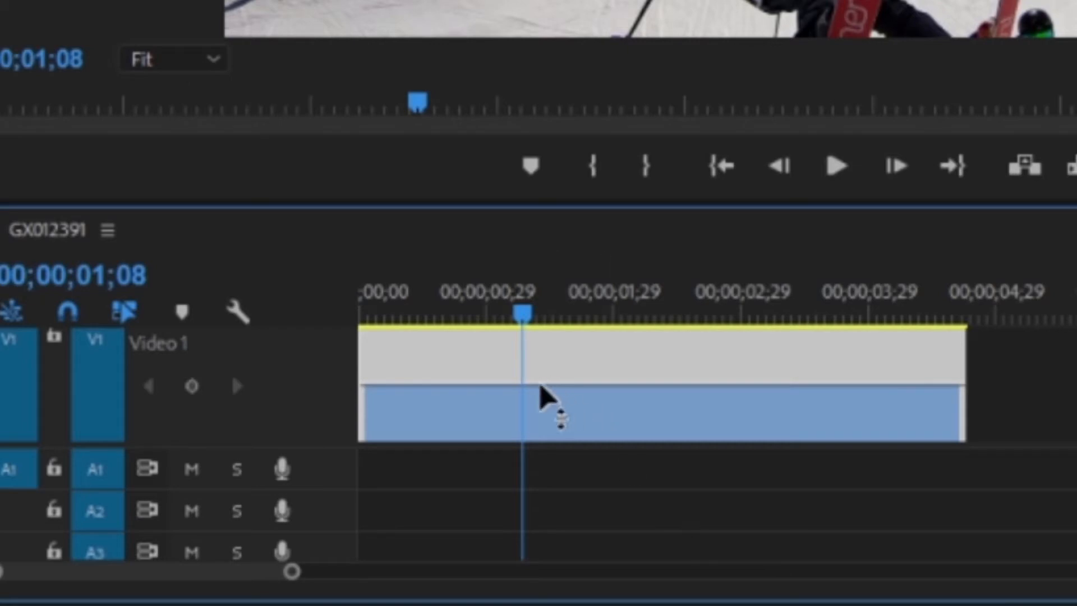
{"action": "left_click_drag", "start_coordinate": [527, 386], "coordinate": [527, 370]}
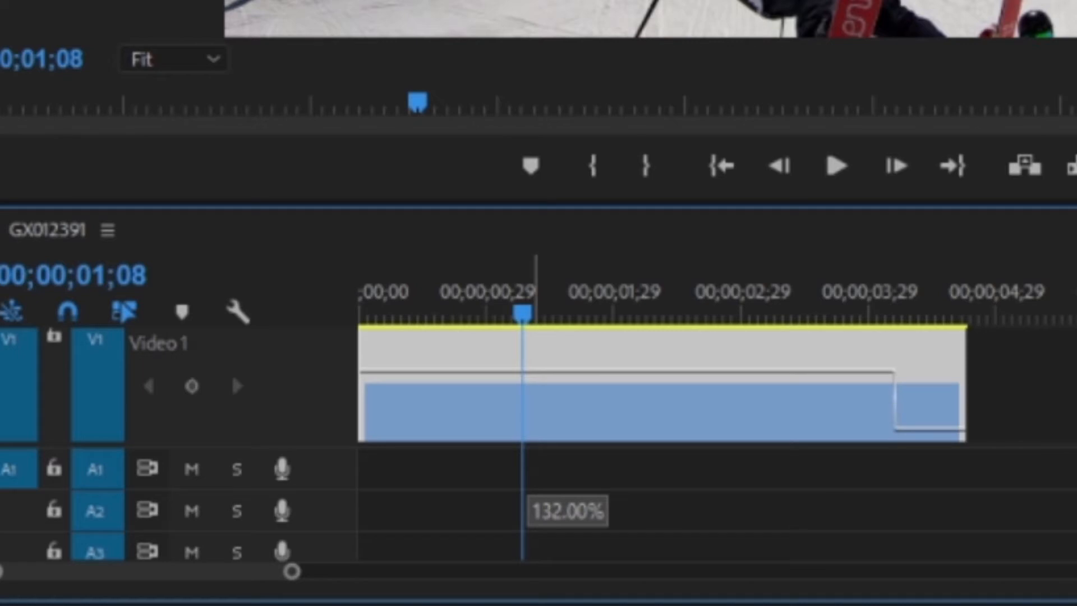
{"action": "left_click_drag", "start_coordinate": [528, 371], "coordinate": [527, 387]}
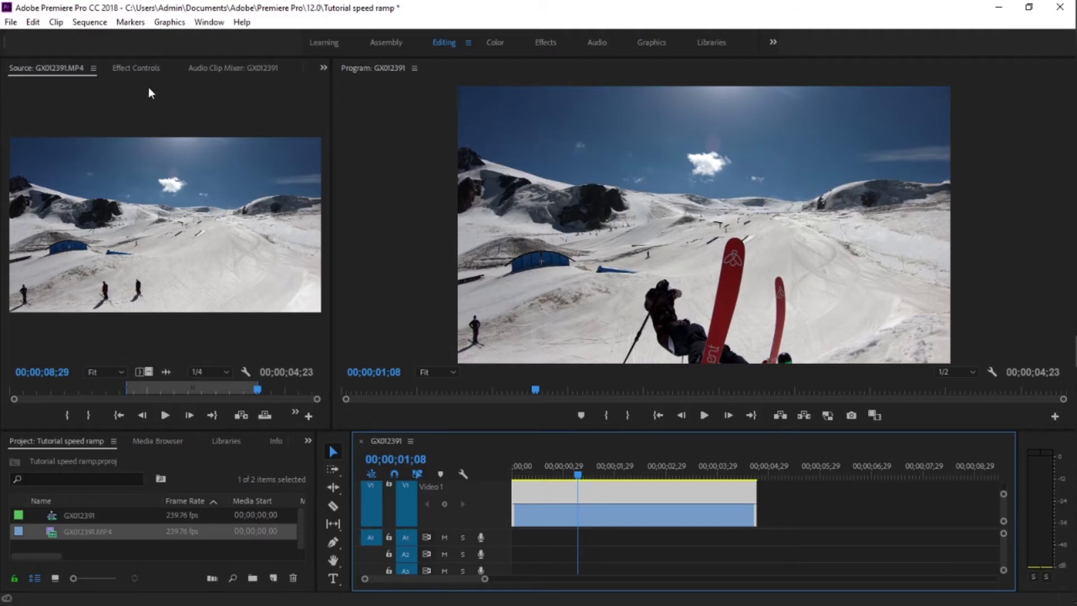
Step: Add speed keyframes to the GX012391.MP4 clip at 00;00;01;08 and 00;00;02;07
{"action": "left_click", "coordinate": [142, 69]}
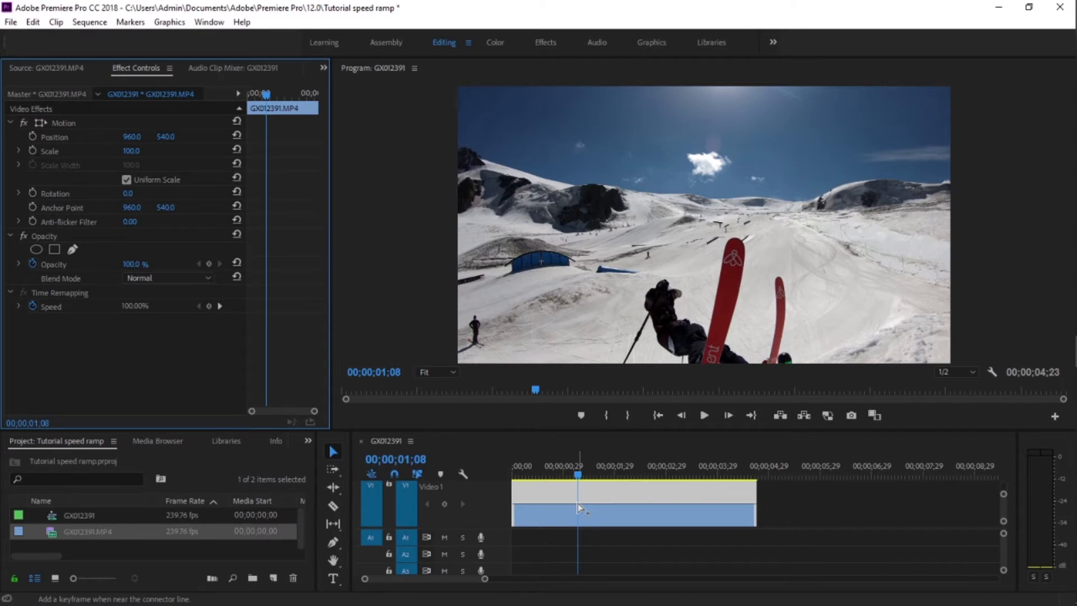
{"action": "left_click", "coordinate": [578, 503], "text": "ctrl"}
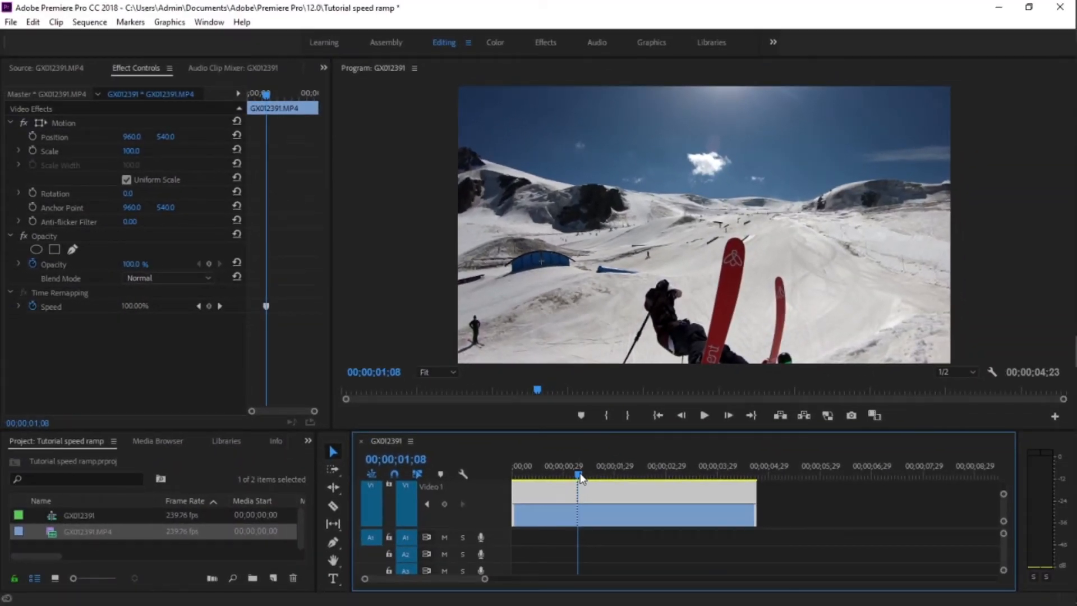
{"action": "left_click_drag", "start_coordinate": [581, 476], "coordinate": [631, 482]}
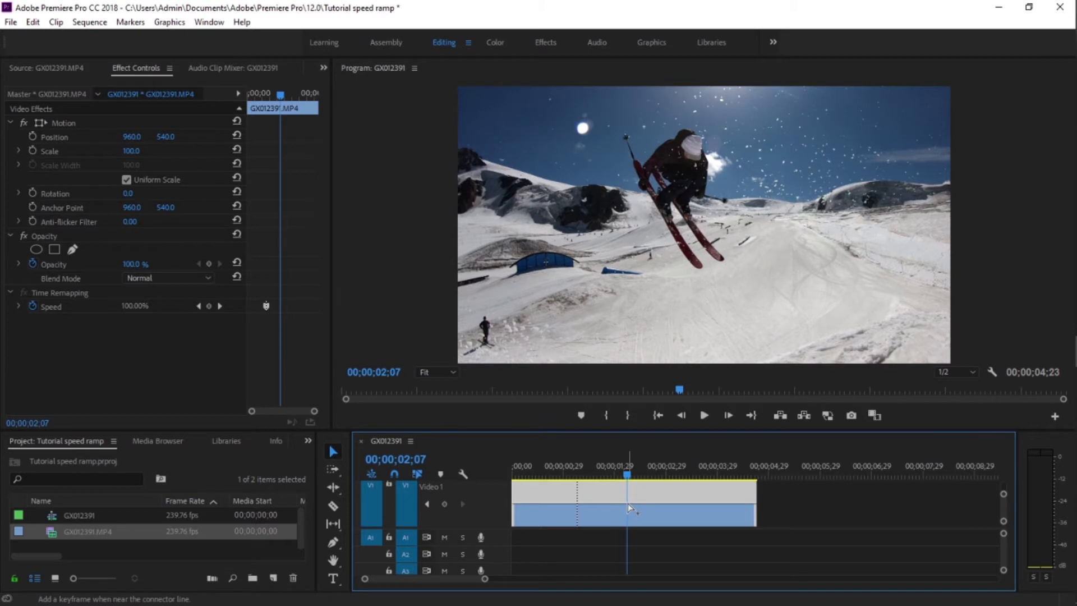
{"action": "left_click", "coordinate": [628, 504], "text": "ctrl"}
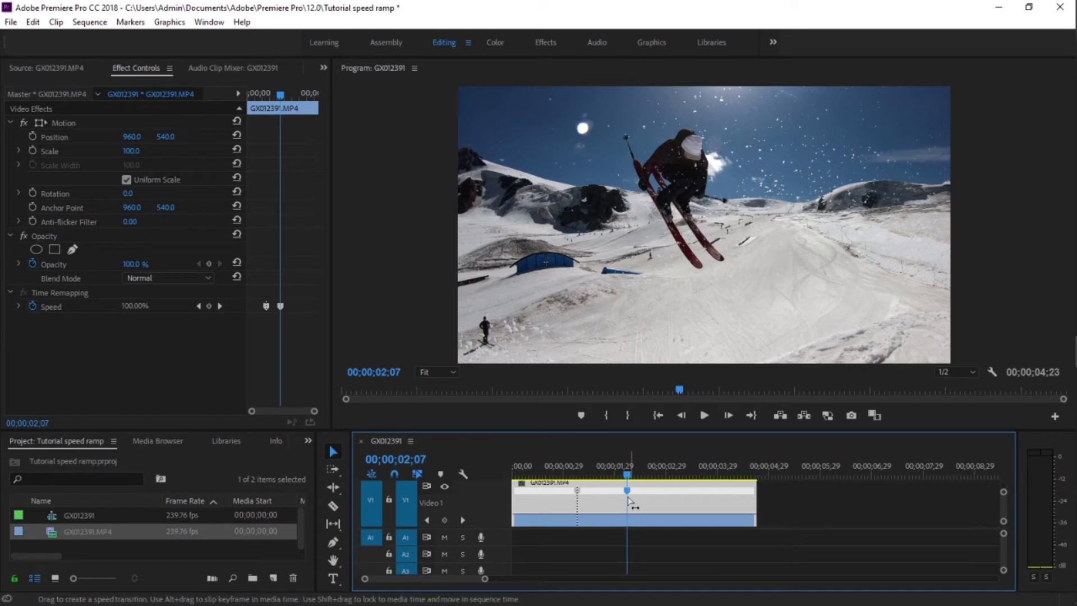
Step: Slow the section between the two speed keyframes to 42% and scrub through its beginning
{"action": "left_click", "coordinate": [599, 515]}
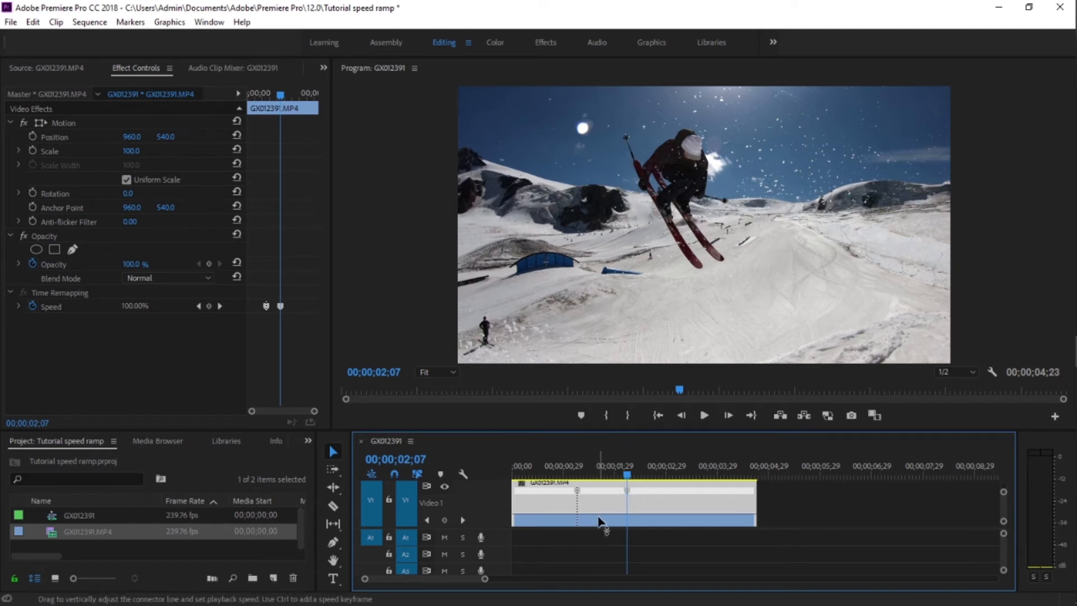
{"action": "left_click_drag", "start_coordinate": [598, 521], "coordinate": [599, 532]}
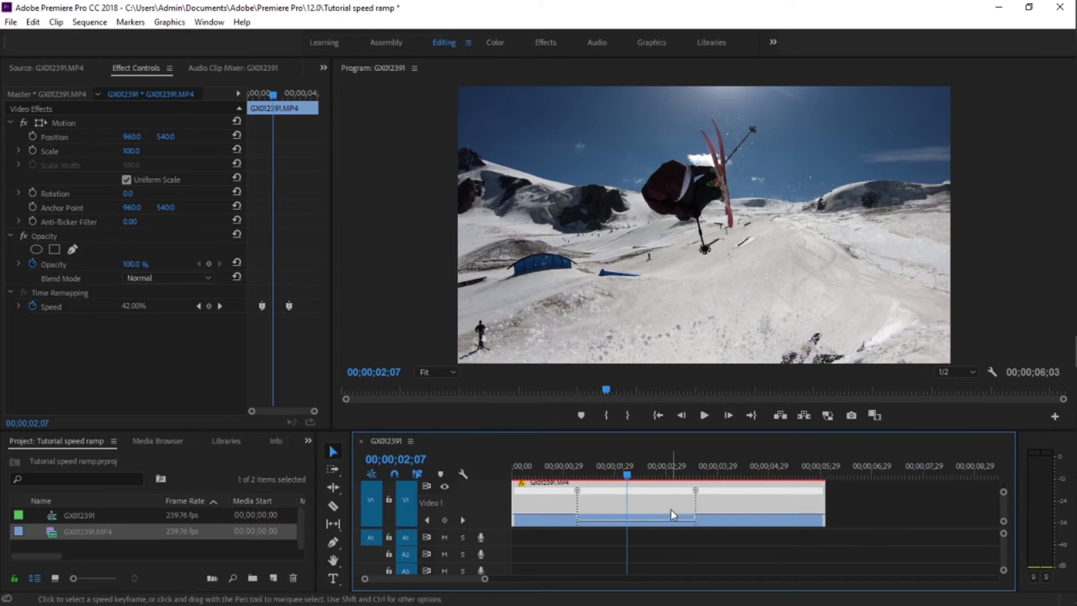
{"action": "key", "text": "Left"}
{"action": "key", "text": "Left"}
{"action": "left_click_drag", "start_coordinate": [596, 479], "coordinate": [578, 478]}
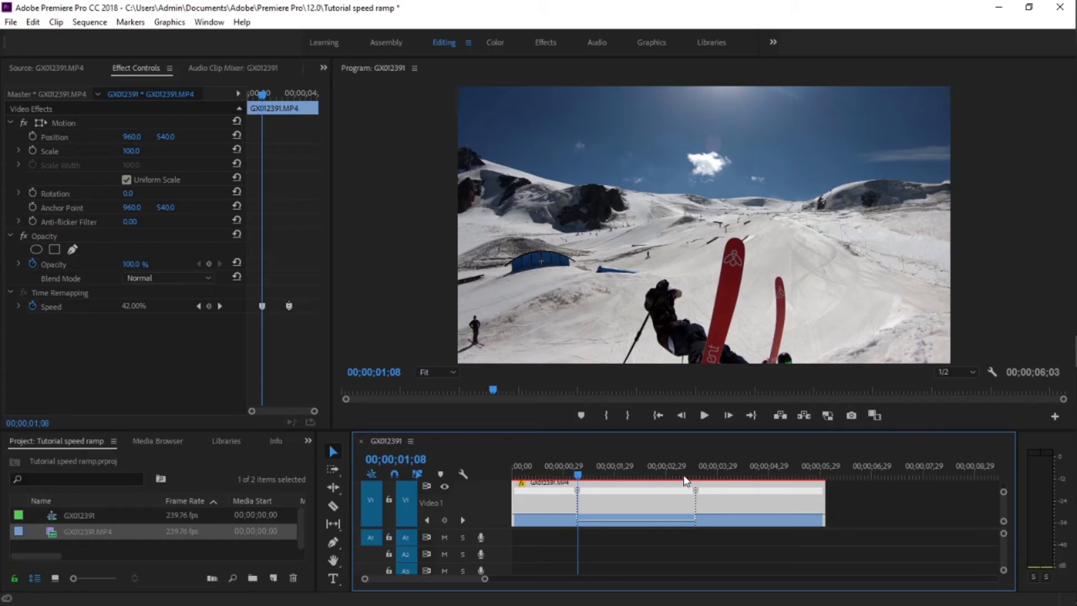
{"action": "left_click_drag", "start_coordinate": [578, 475], "coordinate": [602, 478]}
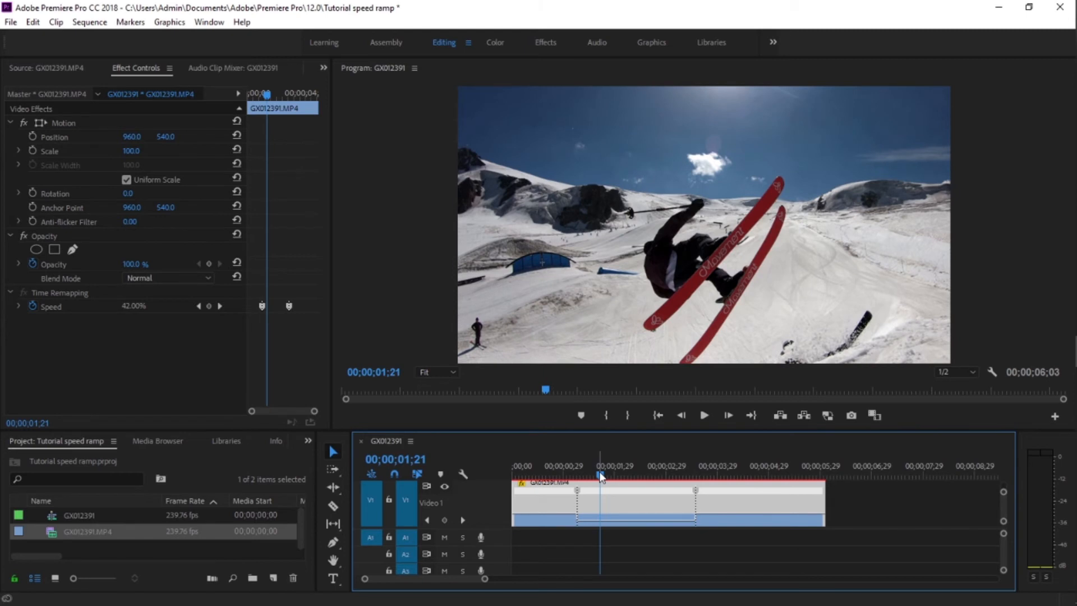
Step: Render the sequence preview and play back the slowed section from just before the first speed keyframe
{"action": "key", "text": "Return"}
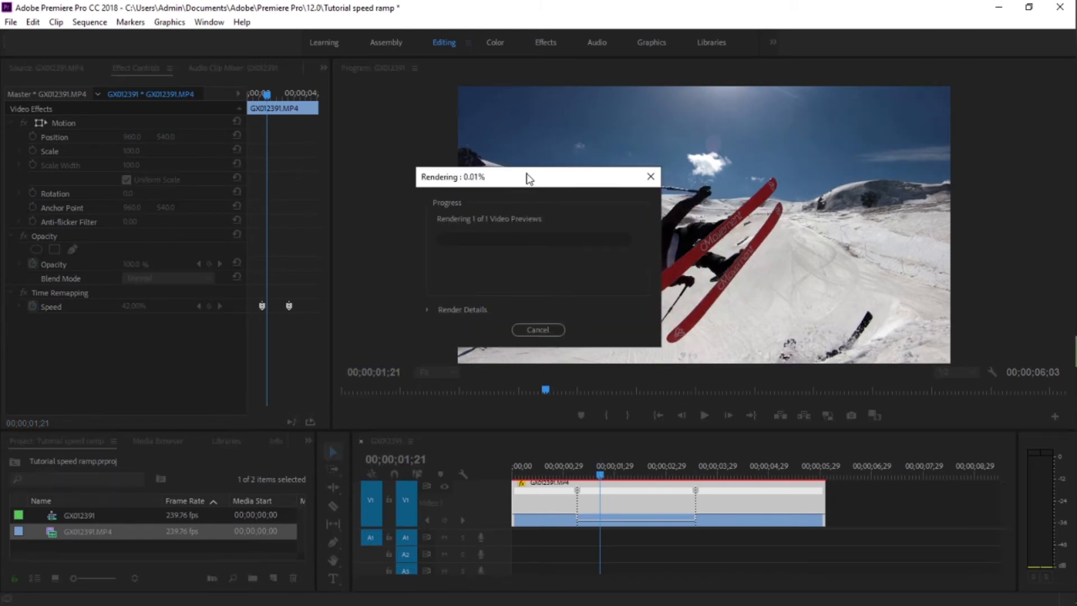
{"action": "left_click_drag", "start_coordinate": [527, 176], "coordinate": [568, 166]}
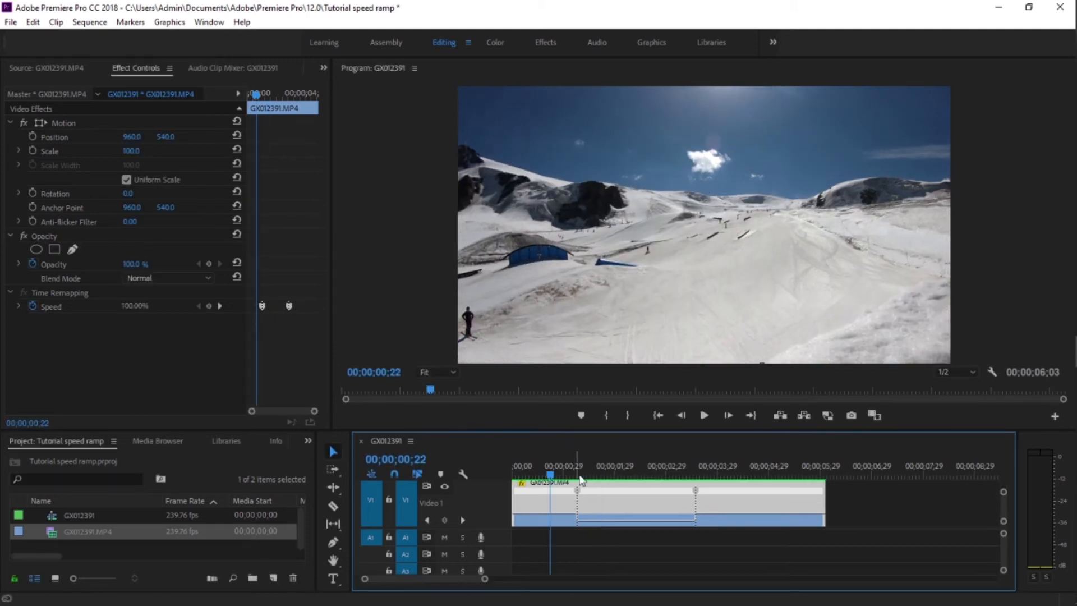
{"action": "mouse_move", "coordinate": [551, 475]}
{"action": "left_mouse_down"}
{"action": "mouse_move", "coordinate": [511, 476]}
{"action": "mouse_move", "coordinate": [588, 477]}
{"action": "mouse_move", "coordinate": [566, 478]}
{"action": "left_mouse_up"}
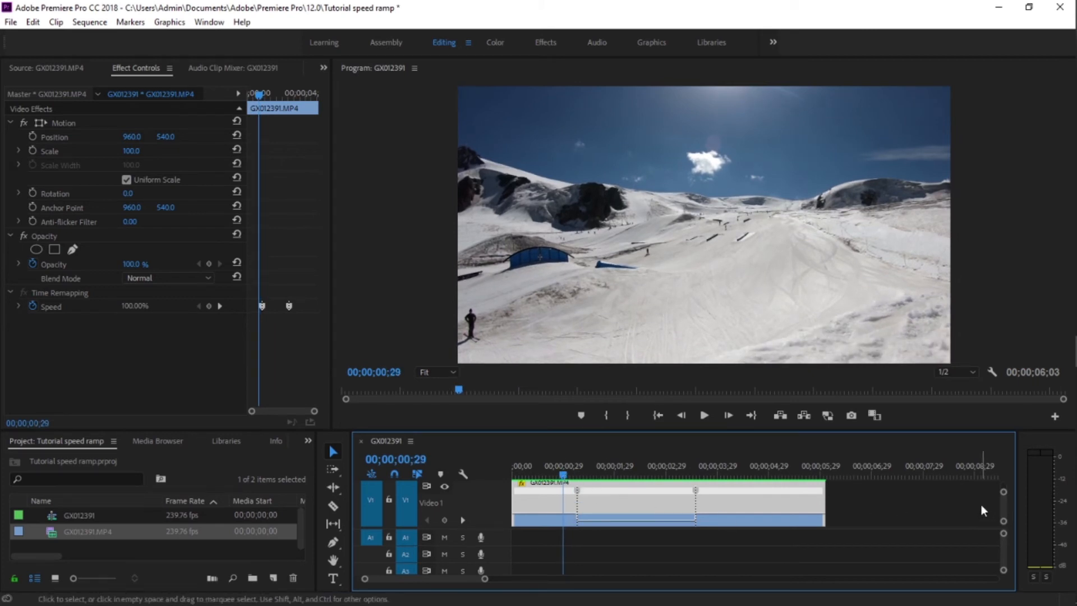
{"action": "key", "text": "space"}
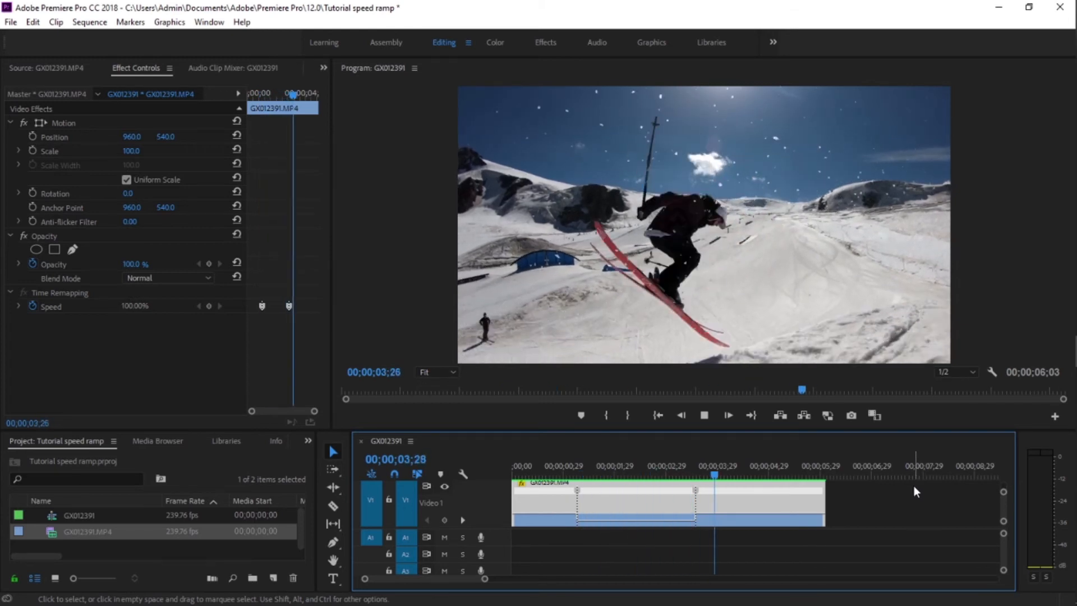
{"action": "key", "text": "space"}
{"action": "left_click_drag", "start_coordinate": [594, 478], "coordinate": [558, 475]}
{"action": "key", "text": "space"}
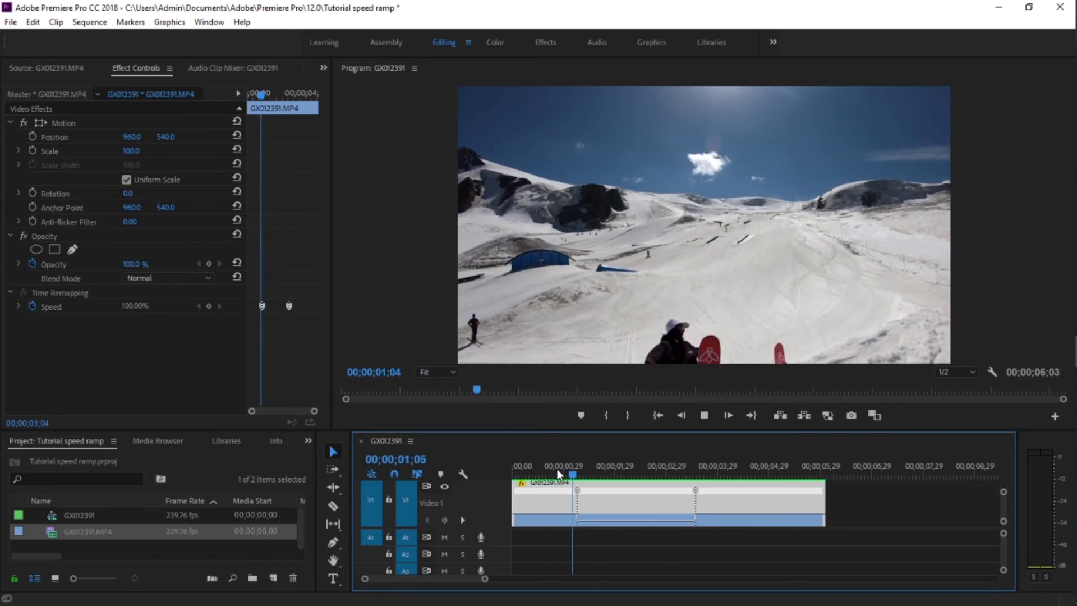
{"action": "key", "text": "space"}
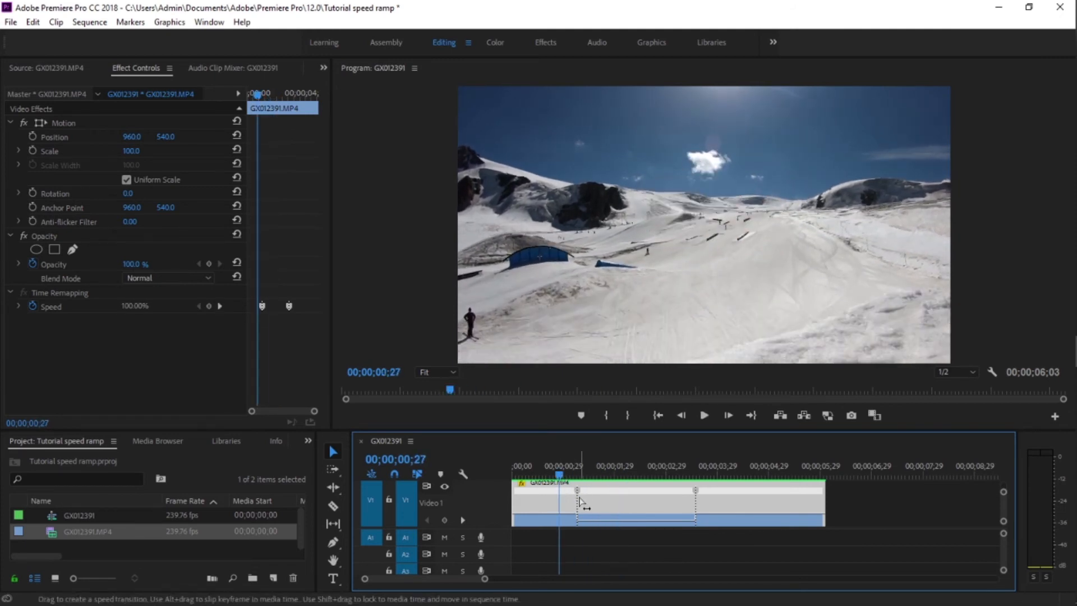
{"action": "key", "text": "space"}
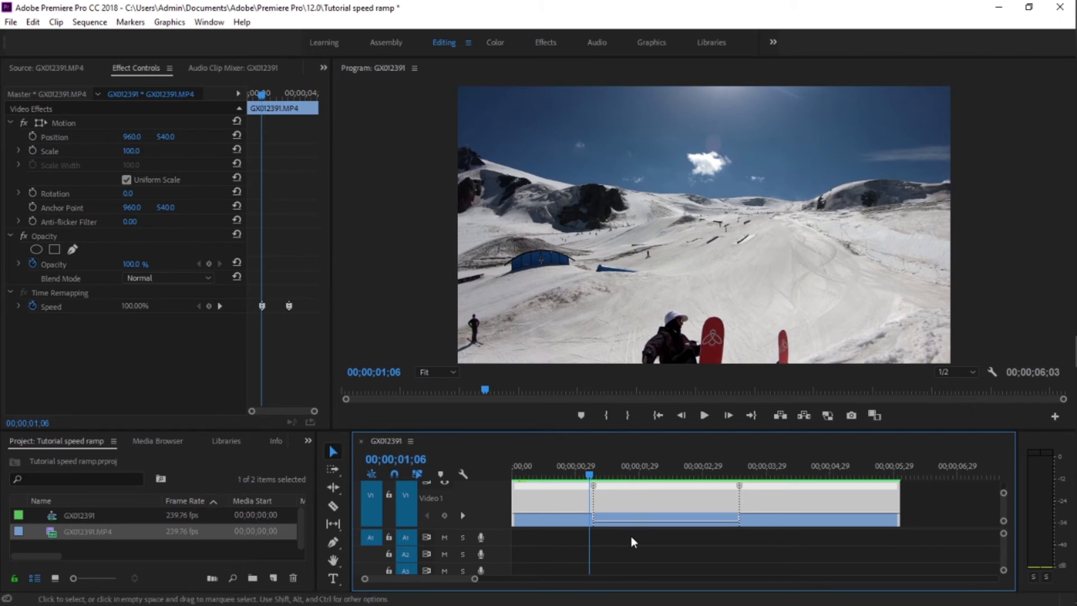
Step: Split both speed keyframes to create gradual ramps into and out of the slow section
{"action": "left_click_drag", "start_coordinate": [596, 492], "coordinate": [609, 488]}
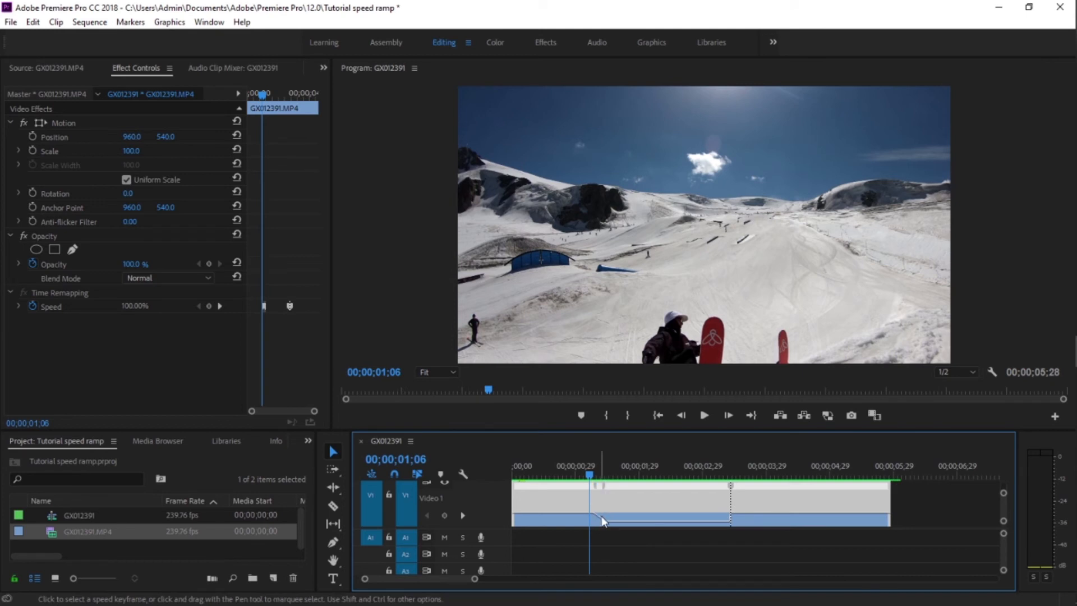
{"action": "left_click", "coordinate": [603, 517]}
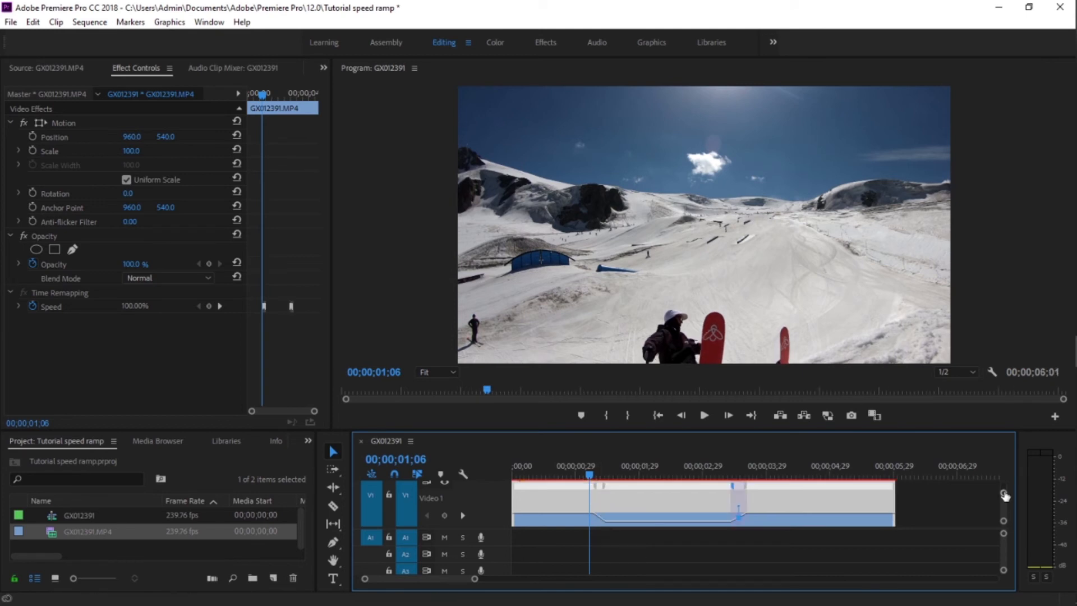
{"action": "left_click_drag", "start_coordinate": [1004, 493], "coordinate": [1005, 505]}
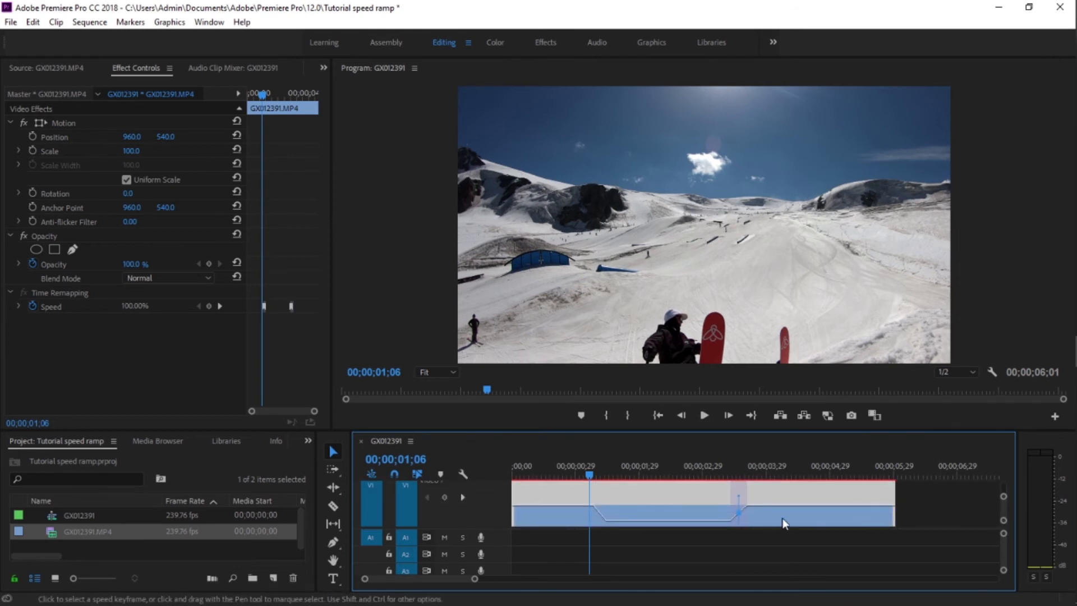
Step: Lower the speed of the slow section between the ramps to 30% and render the sequence preview
{"action": "mouse_move", "coordinate": [659, 522]}
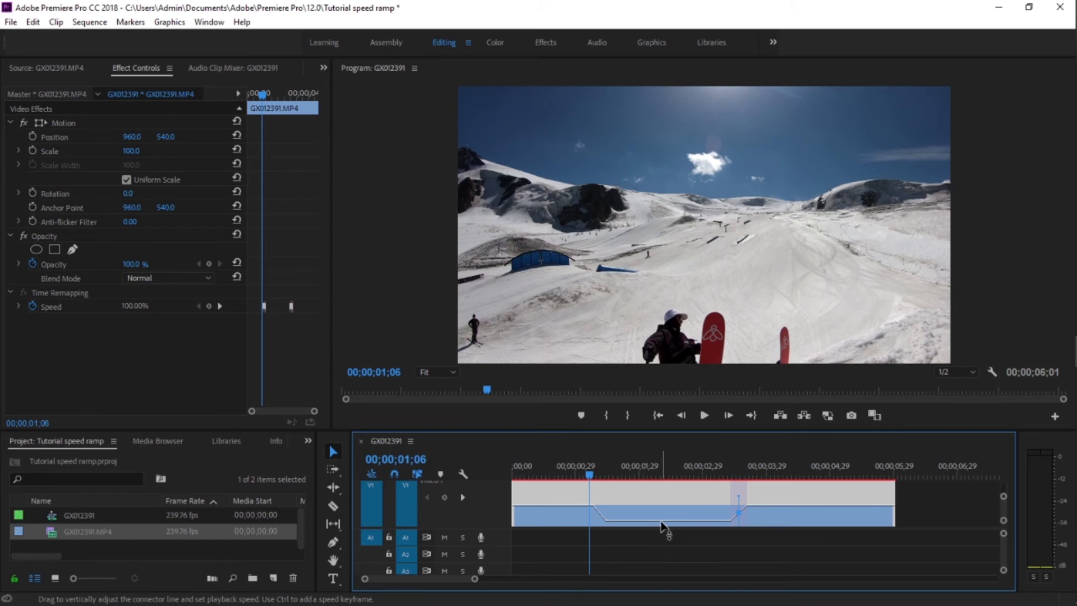
{"action": "left_click_drag", "start_coordinate": [662, 526], "coordinate": [662, 530]}
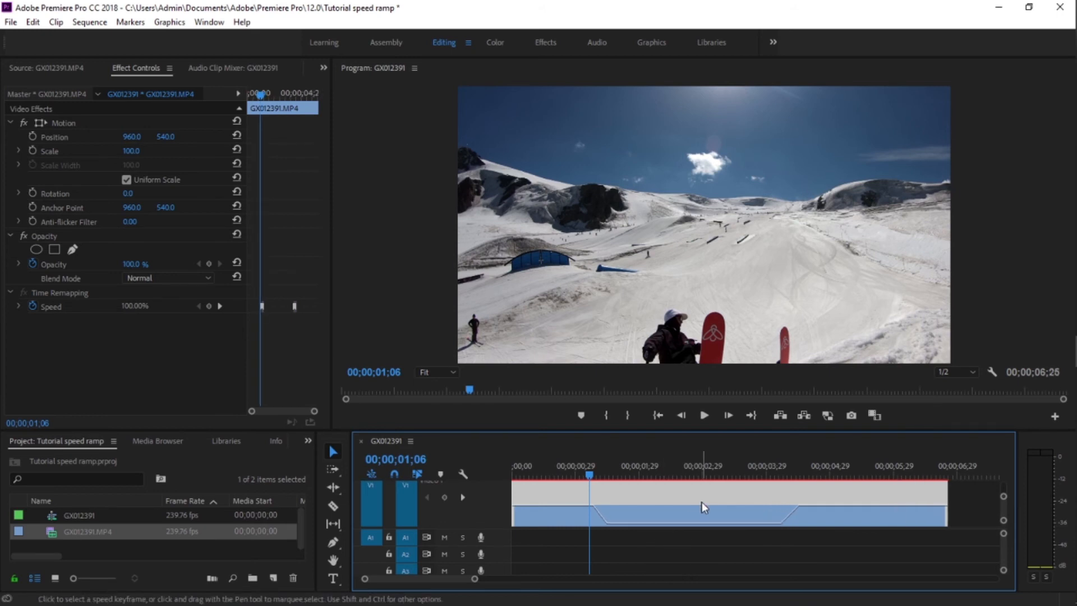
{"action": "key", "text": "Return"}
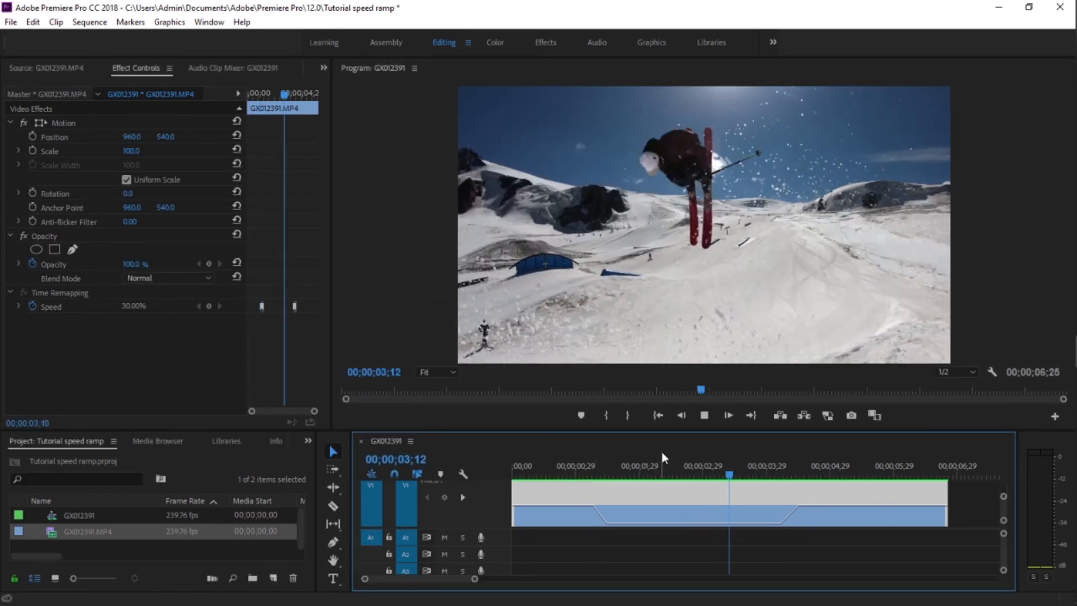
Step: Play back the speed-ramped clip from the start of the sequence to review the slow-motion jump
{"action": "left_click", "coordinate": [533, 475]}
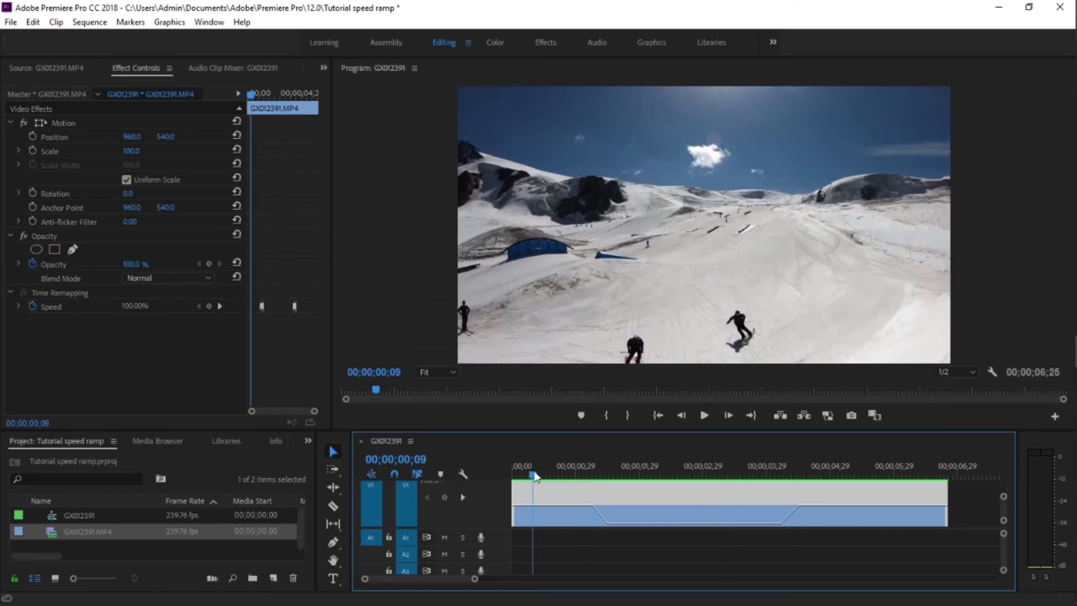
{"action": "left_click_drag", "start_coordinate": [533, 476], "coordinate": [513, 476]}
{"action": "key", "text": "space"}
{"action": "key", "text": "space"}
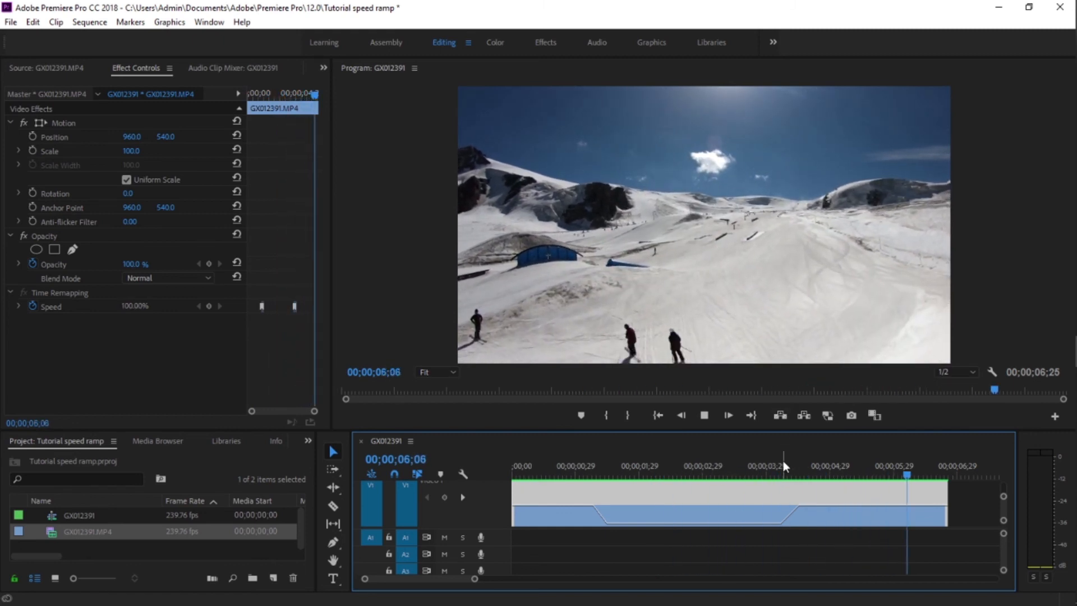
{"action": "key", "text": "space"}
{"action": "left_click_drag", "start_coordinate": [906, 473], "coordinate": [517, 475]}
{"action": "key", "text": "space"}
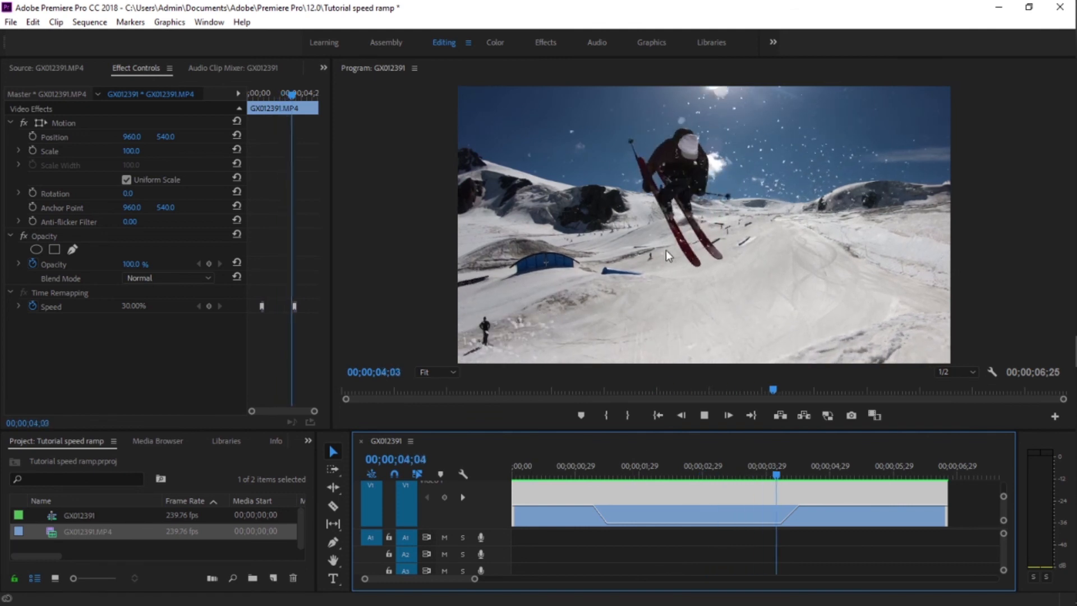
{"action": "key", "text": "space"}
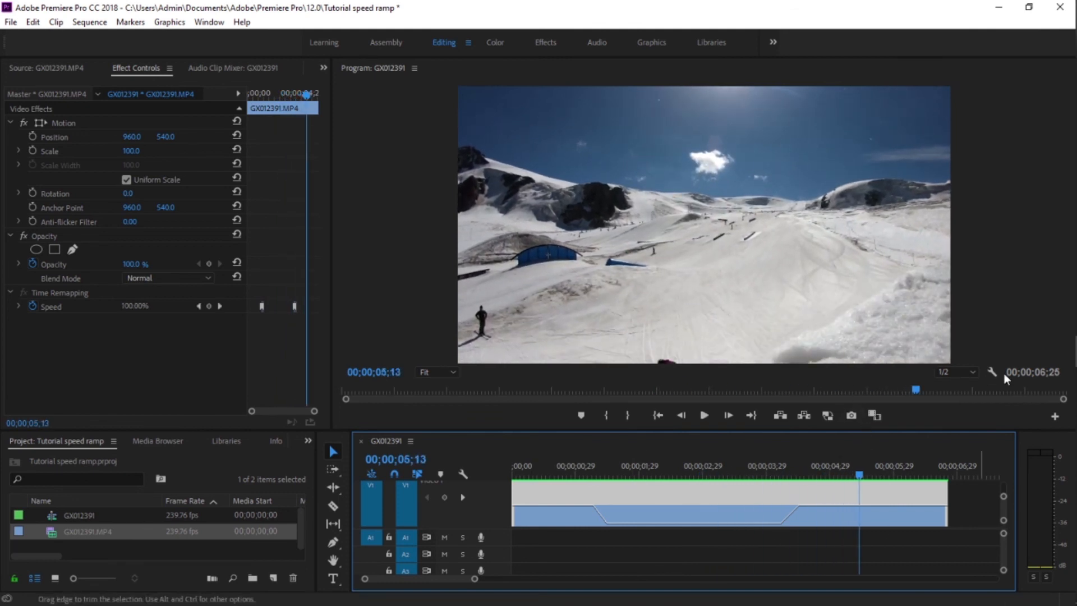